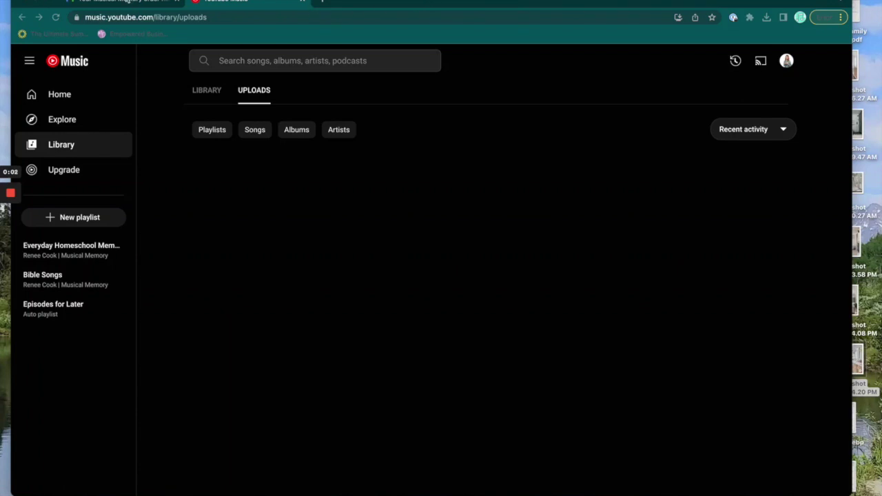
# - Switch to Gmail and review the Musical Memory order email, including its subject and its download links
pyautogui.click(119, 3)
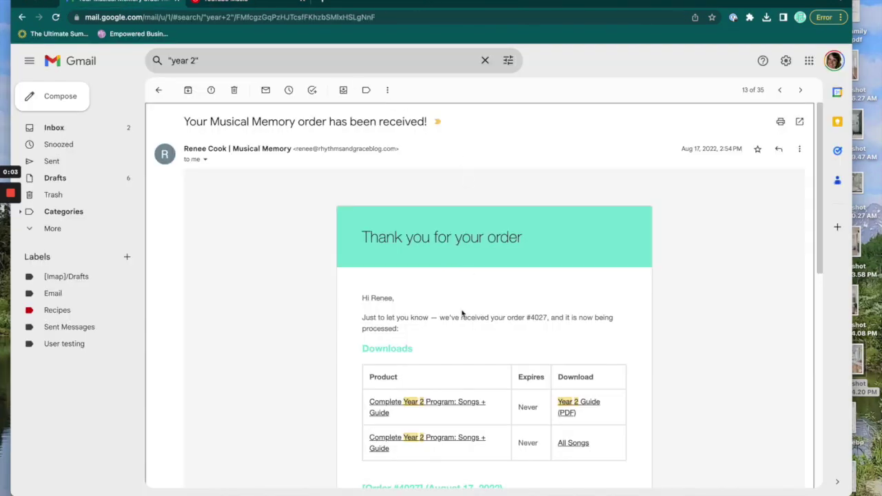
pyautogui.scroll(-3, 464, 315)
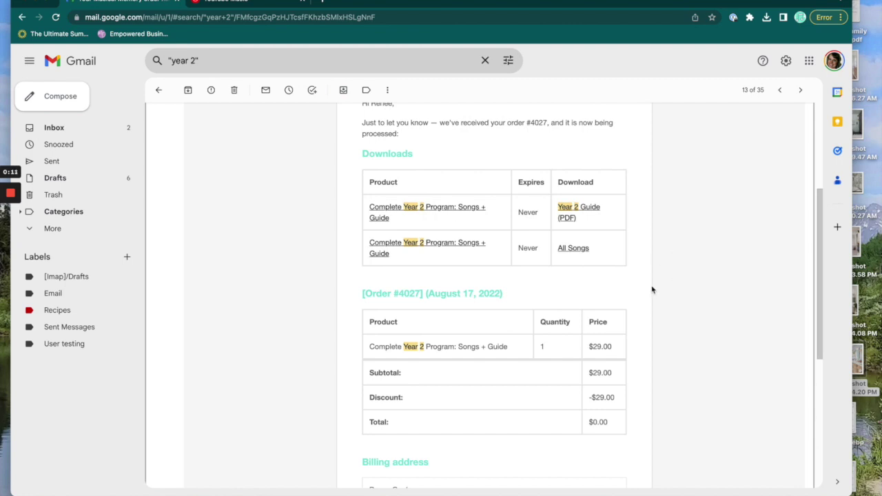
pyautogui.scroll(3, 652, 290)
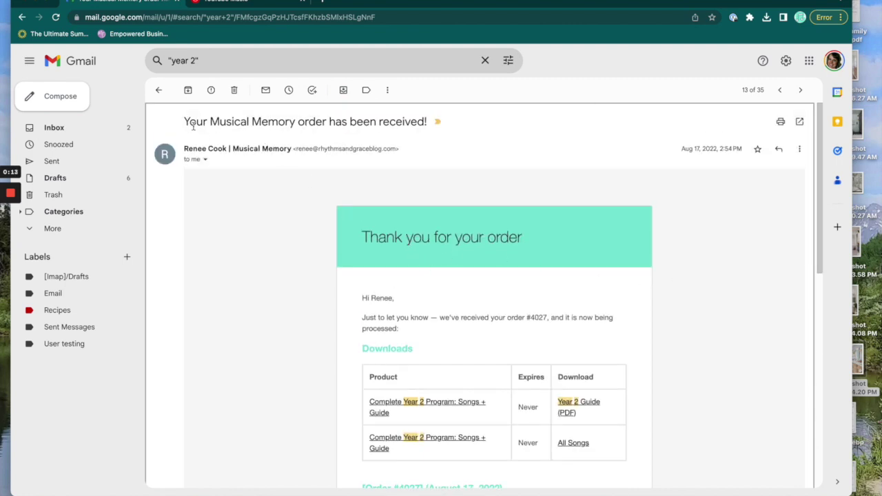
pyautogui.moveTo(189, 125); pyautogui.dragTo(411, 123)
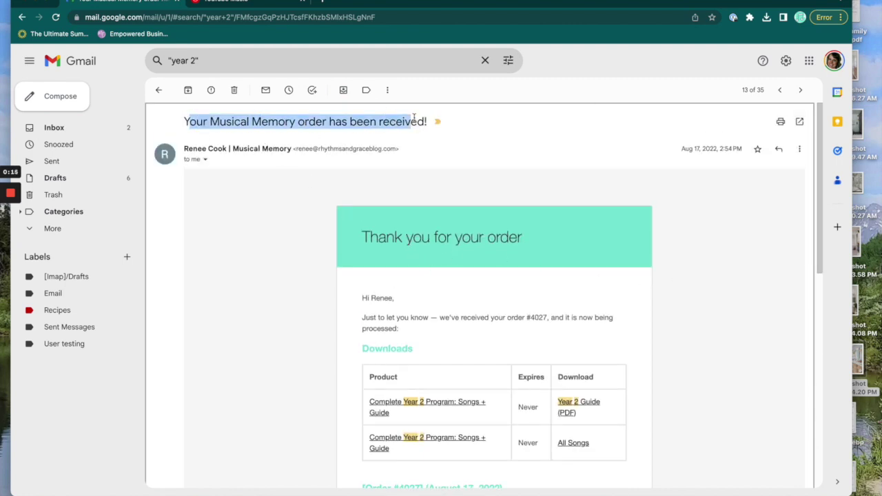
pyautogui.click(440, 162)
pyautogui.scroll(-3, 444, 222)
pyautogui.scroll(1, 538, 227)
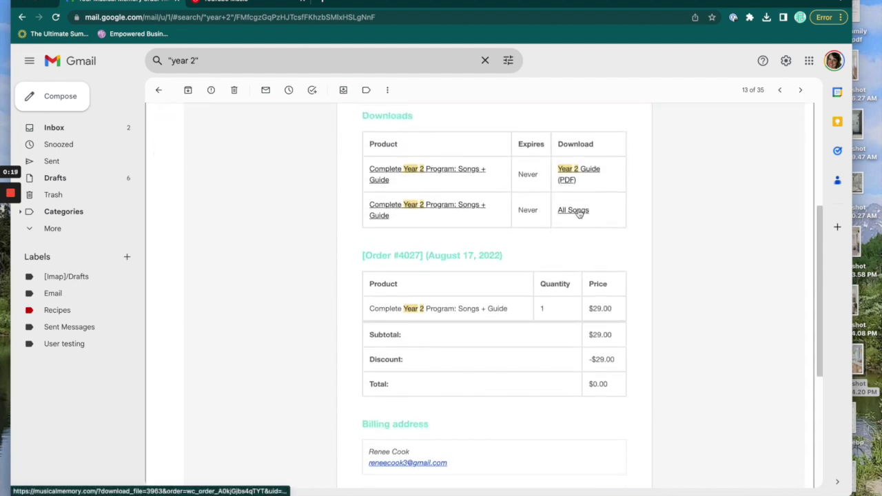
# - Start downloading the All Songs archive from the order email, and cancel that duplicate download
pyautogui.click(578, 211)
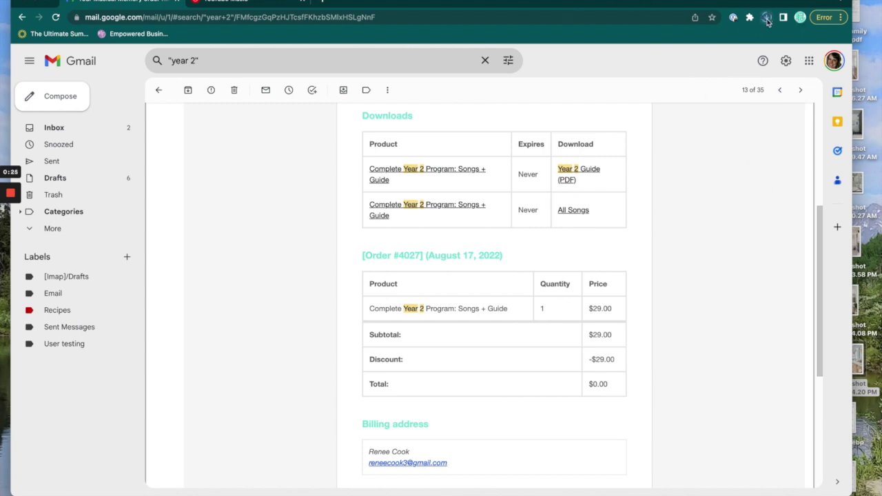
pyautogui.click(767, 18)
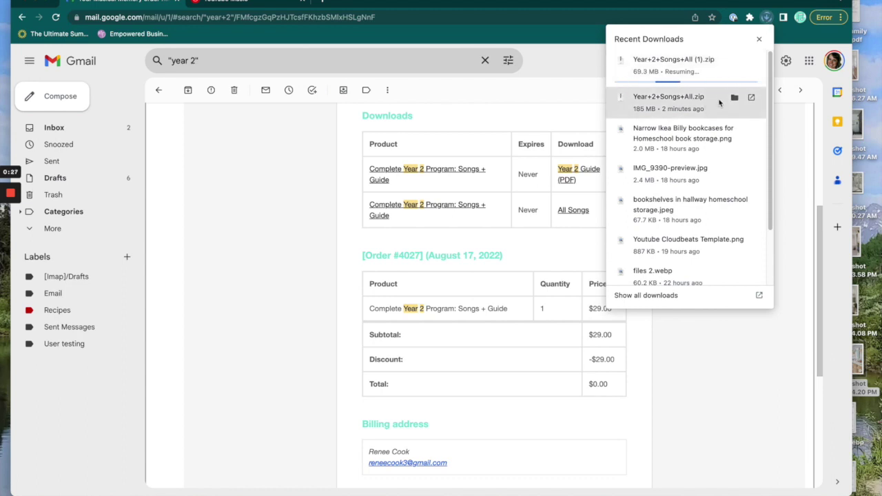
pyautogui.click(750, 60)
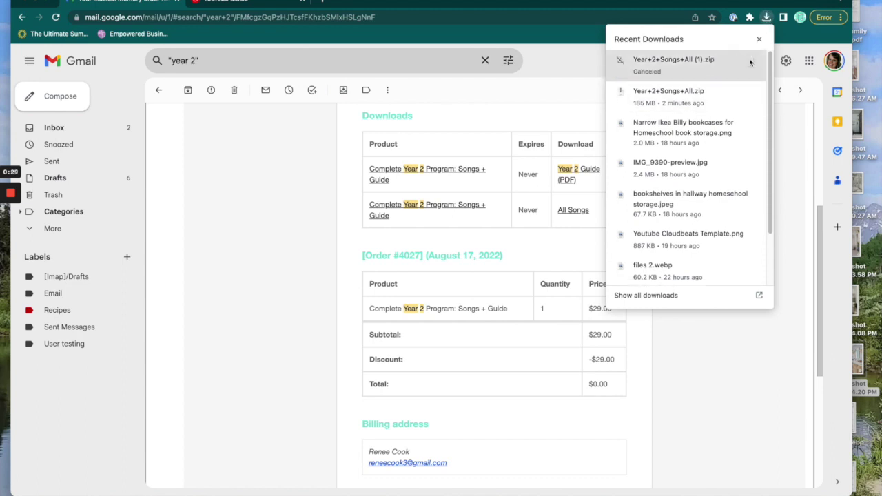
# - Switch to Finder and extract Year+2+Songs+All.zip in the Downloads folder
pyautogui.moveTo(710, 99)
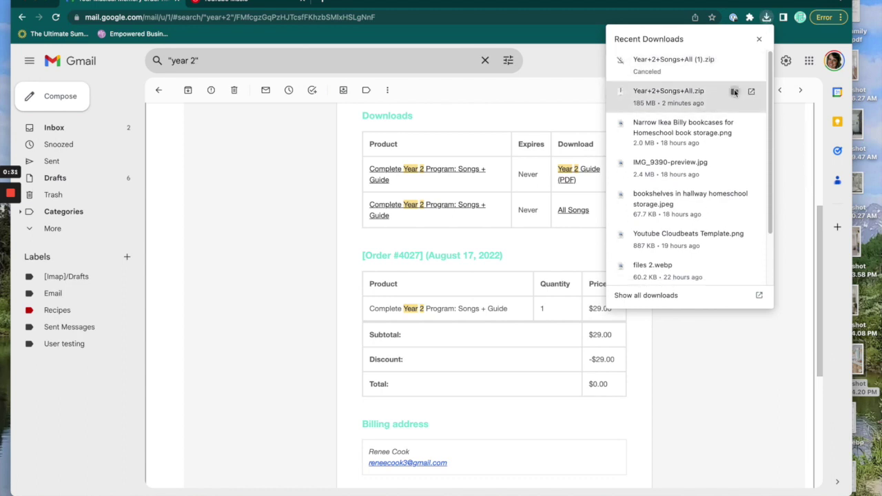
pyautogui.click(735, 92)
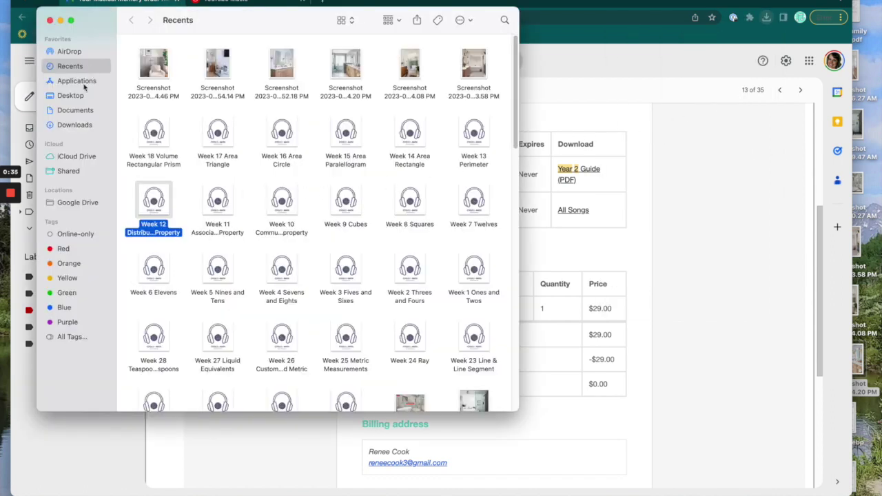
pyautogui.click(83, 126)
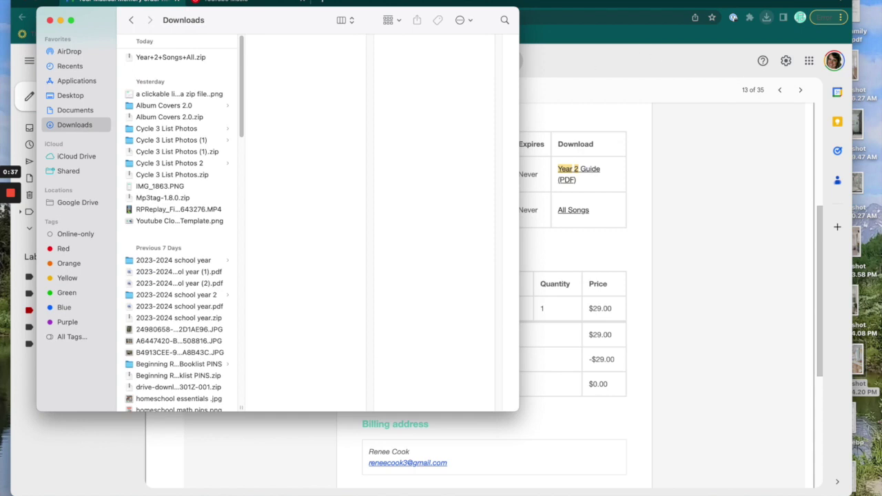
pyautogui.click(148, 59)
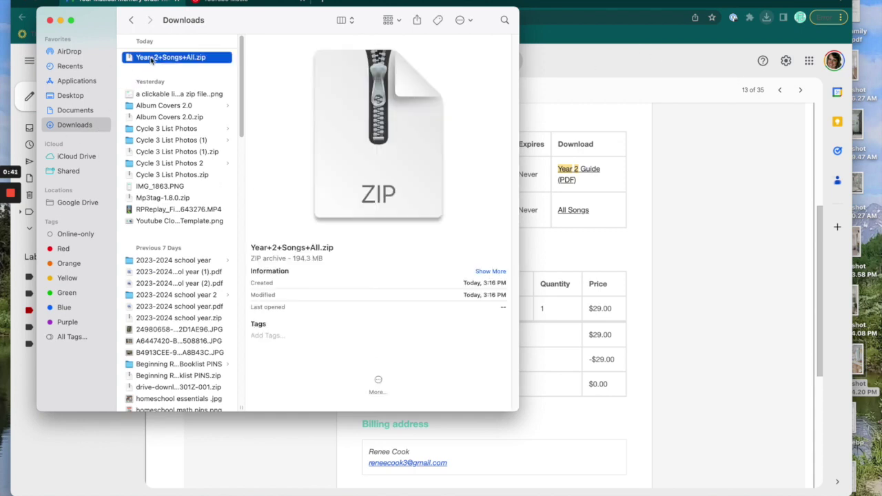
pyautogui.doubleClick(151, 60)
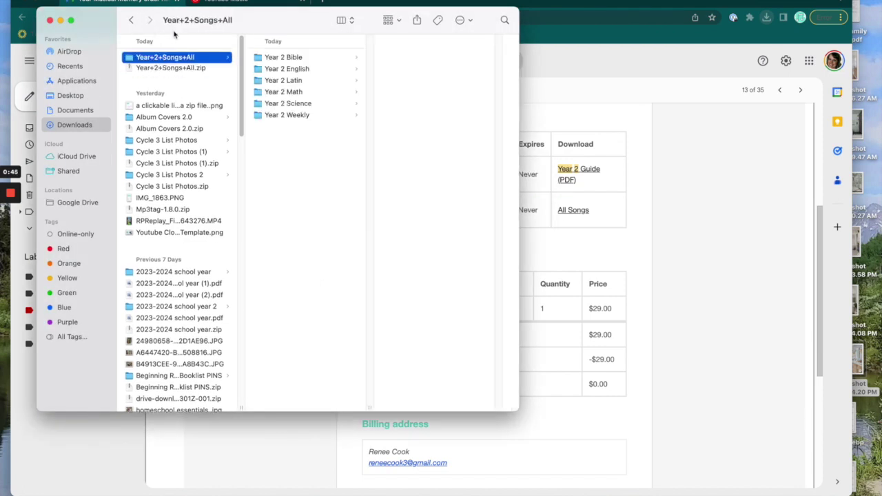
# - Open the extracted Year+2+Songs+All folder in Downloads and look over all its subfolders
pyautogui.click(89, 127)
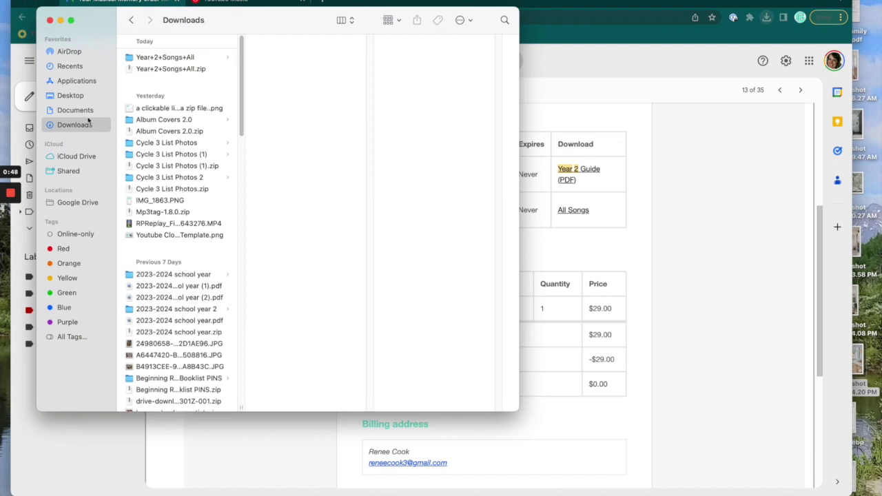
pyautogui.click(171, 60)
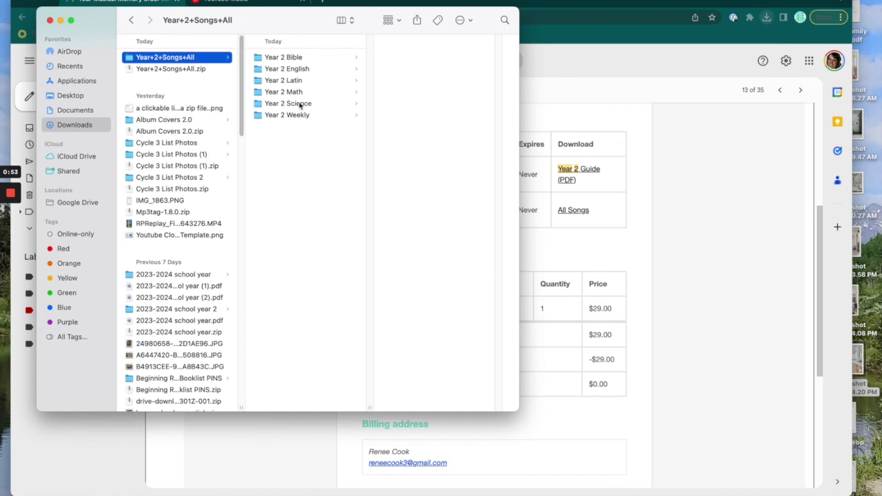
pyautogui.moveTo(301, 142); pyautogui.dragTo(290, 48)
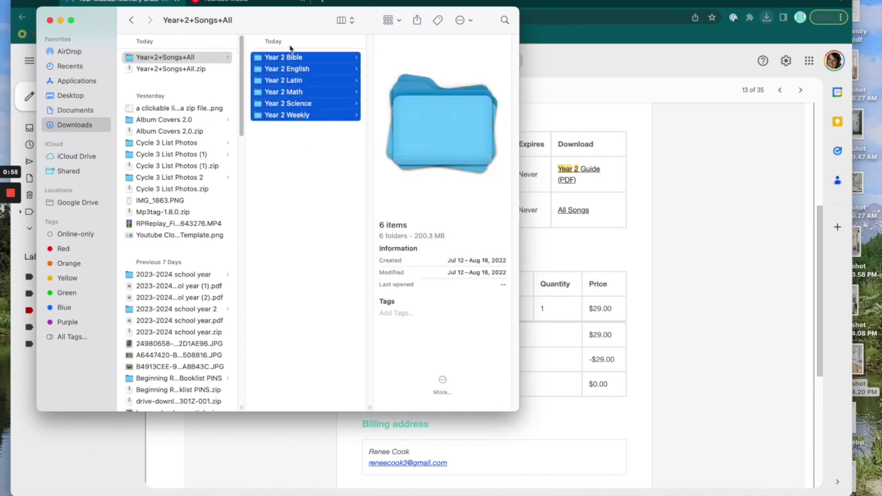
pyautogui.click(292, 128)
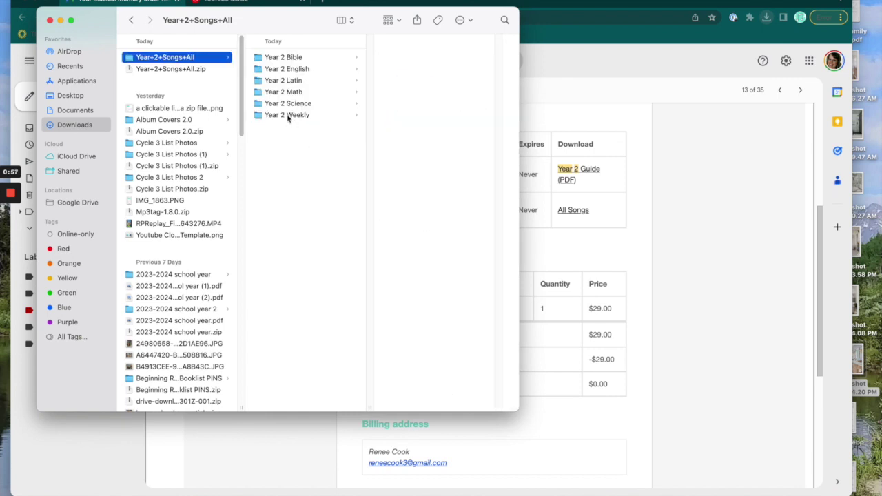
# - Open the Year 2 Weekly folder and widen the Finder window and song column to fit the full file names
pyautogui.click(288, 116)
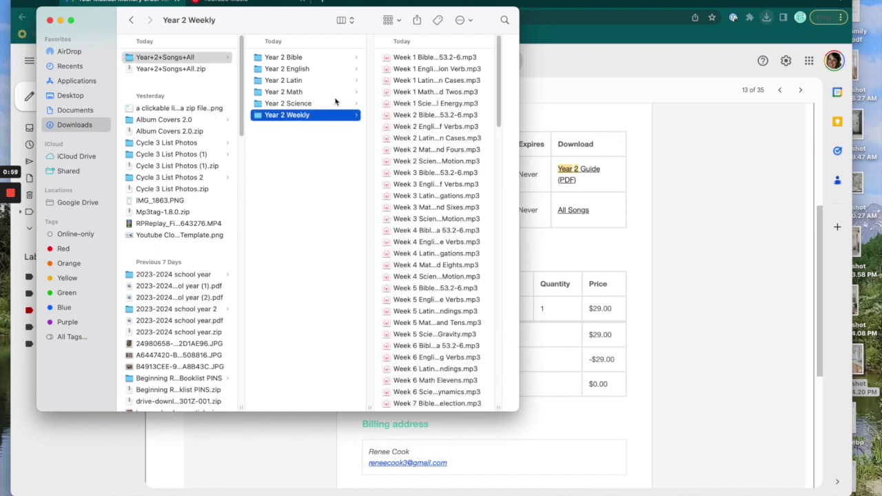
pyautogui.click(405, 60)
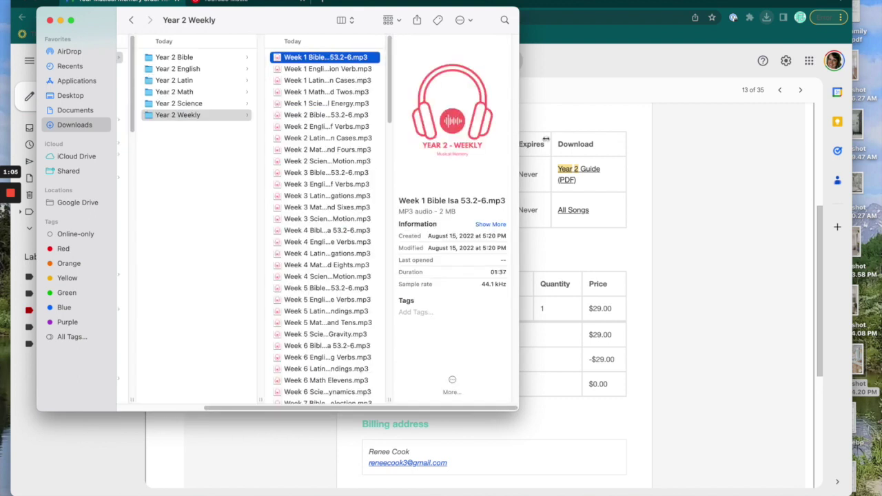
pyautogui.moveTo(519, 140); pyautogui.dragTo(592, 140)
pyautogui.doubleClick(463, 400)
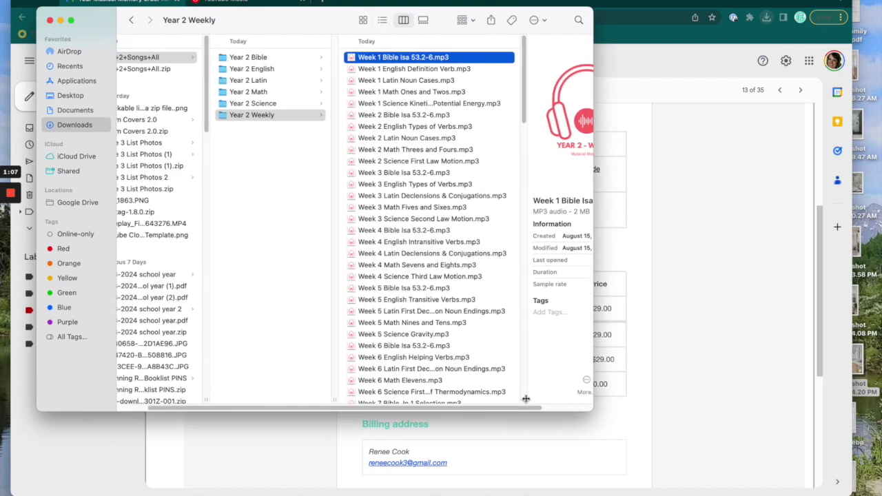
# - Examine how the songs in Year 2 Weekly are ordered by week and subject, from Week 1 through Week 15 Bible
pyautogui.click(407, 70)
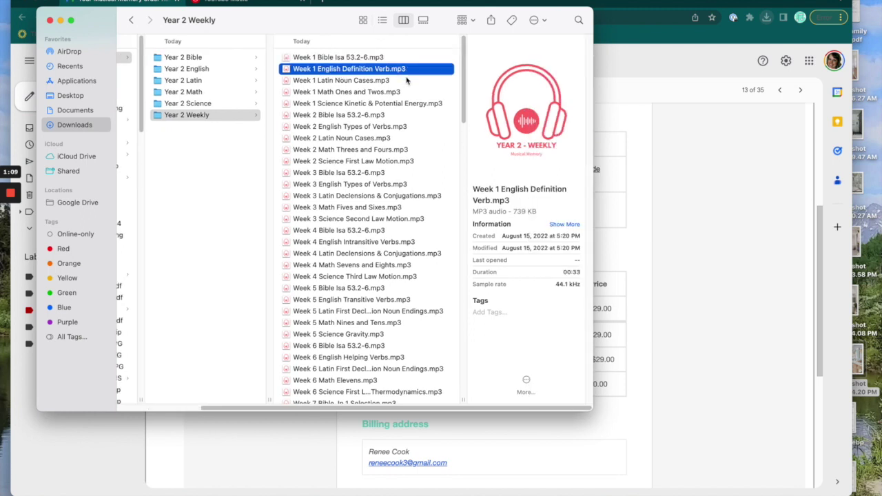
pyautogui.click(404, 81)
pyautogui.click(405, 92)
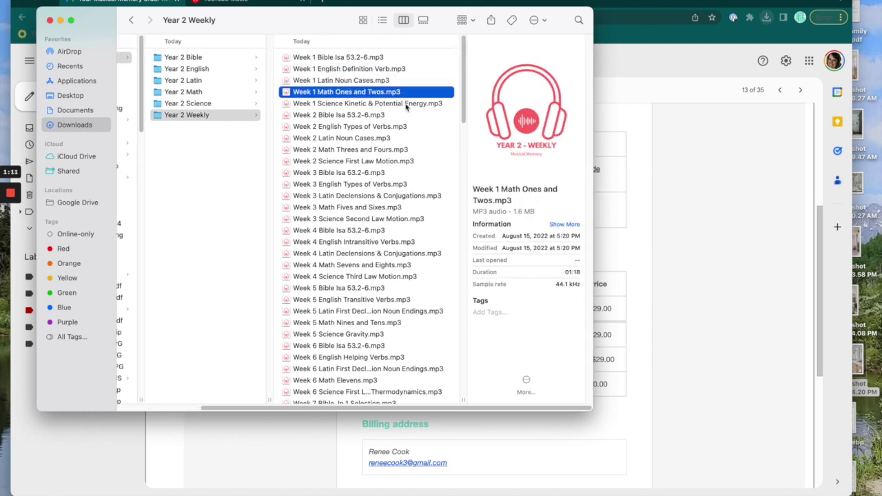
pyautogui.click(406, 104)
pyautogui.click(376, 115)
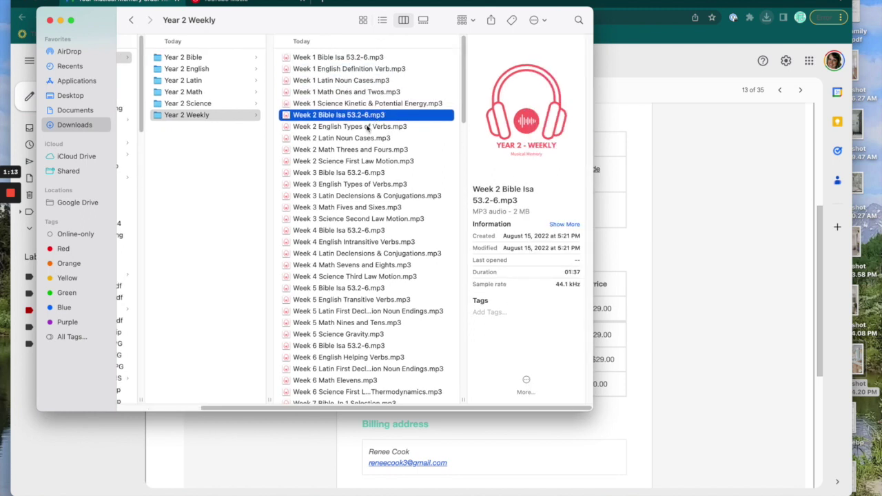
pyautogui.press('Down')
pyautogui.press('Down')
pyautogui.press('Down')
pyautogui.press('Down')
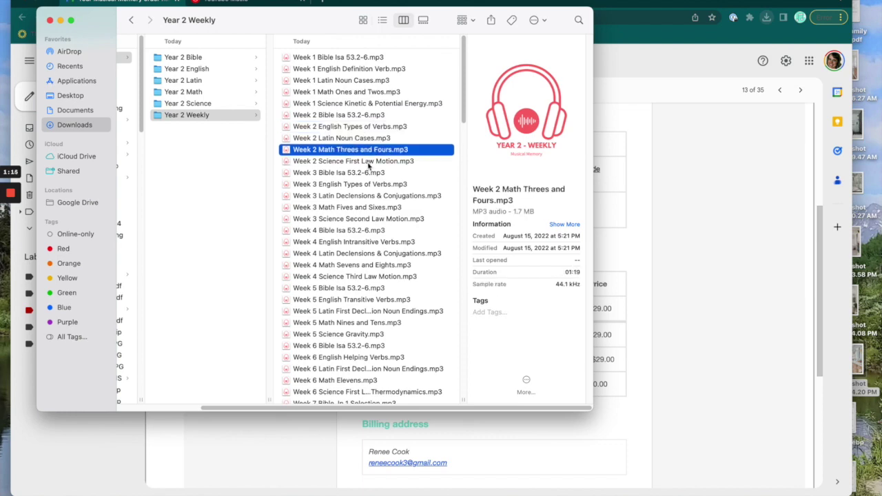
pyautogui.scroll(-15, 370, 266)
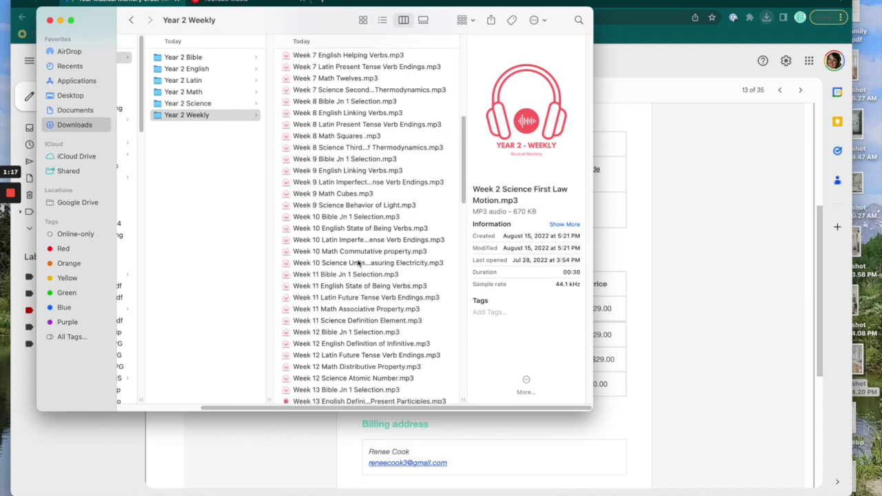
pyautogui.scroll(-8, 348, 219)
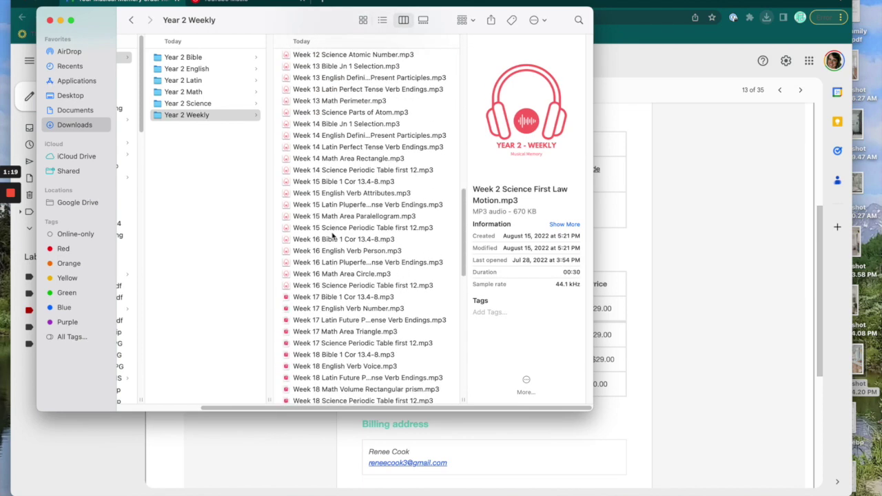
pyautogui.click(337, 182)
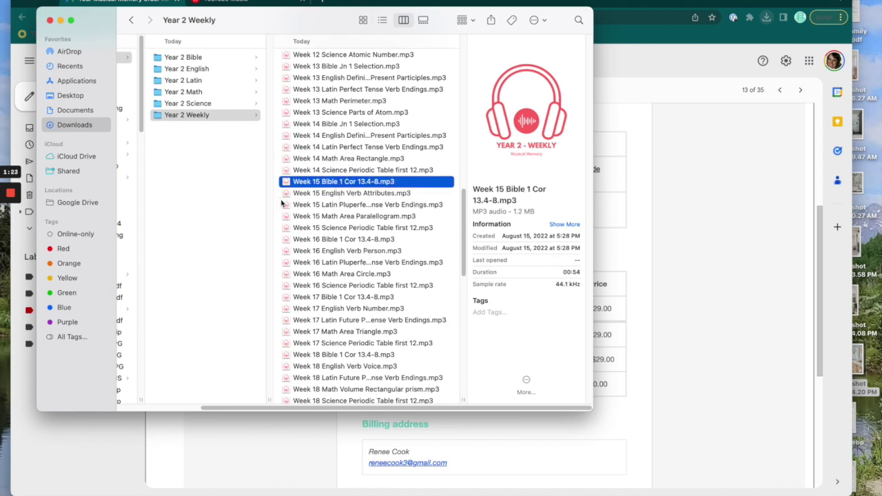
# - Return to Year+2+Songs+All and look through the Science, Math, Latin, English and Bible folders
pyautogui.click(243, 166)
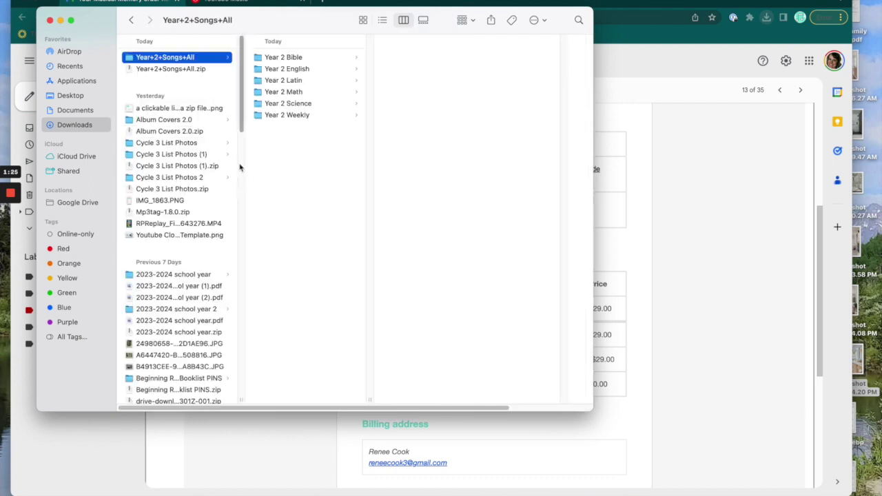
pyautogui.click(281, 104)
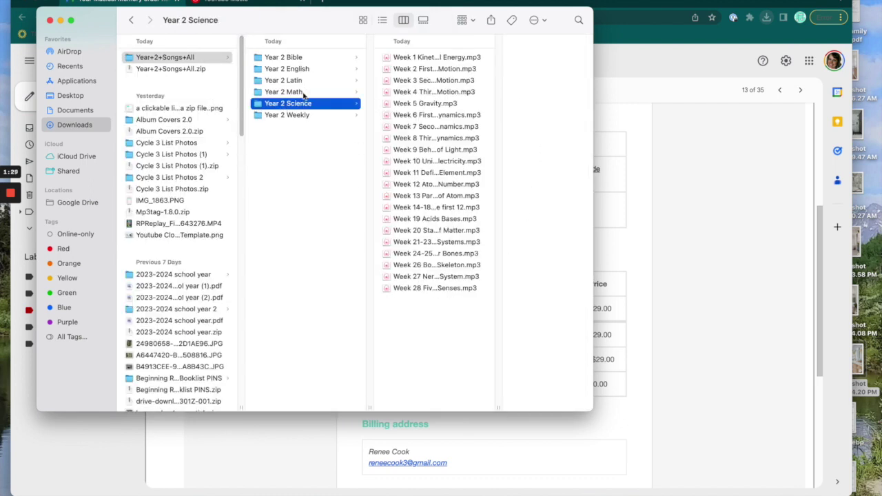
pyautogui.click(303, 93)
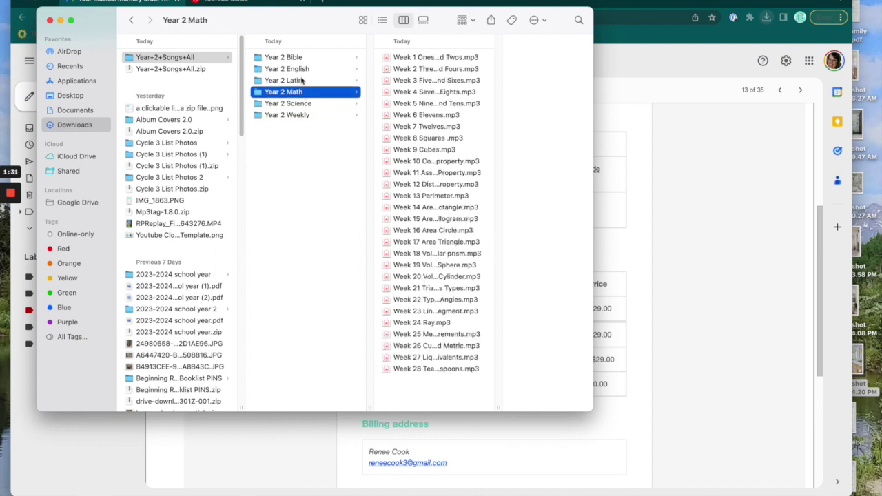
pyautogui.click(303, 80)
pyautogui.click(302, 69)
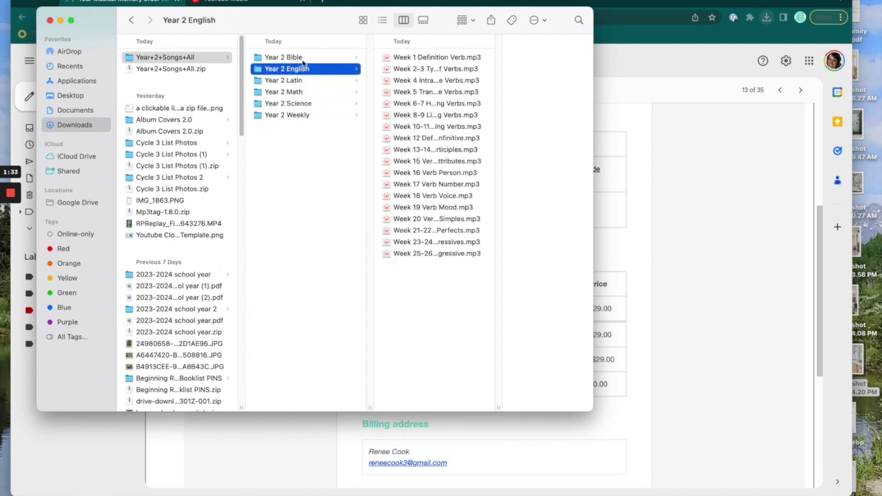
pyautogui.click(303, 59)
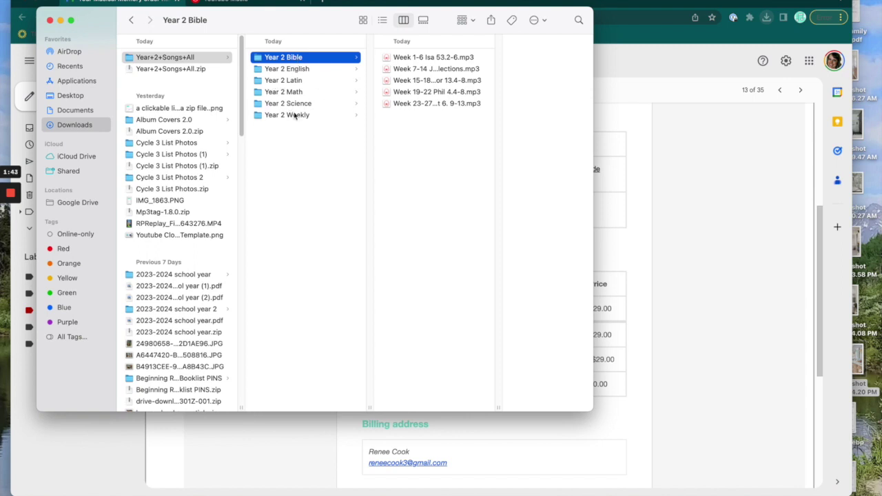
# - Reopen the Year 2 Weekly folder, and move and narrow the Finder window to uncover the browser beside it
pyautogui.click(301, 116)
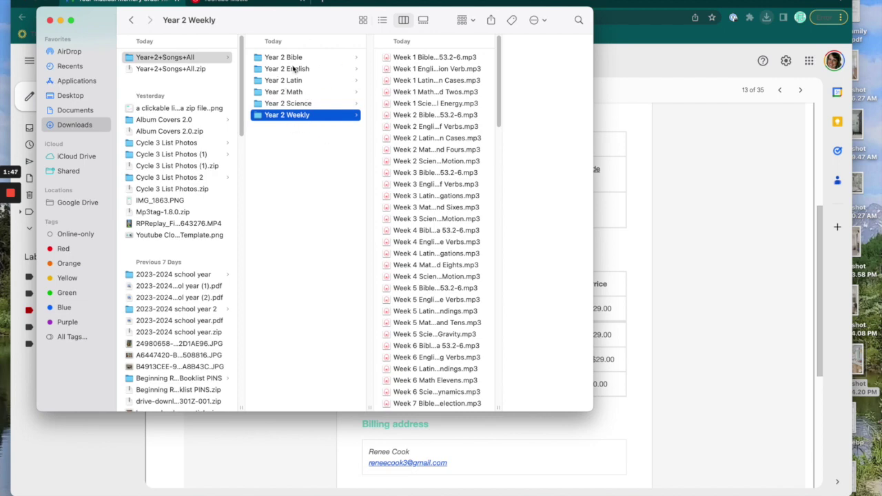
pyautogui.moveTo(266, 27); pyautogui.dragTo(550, 35)
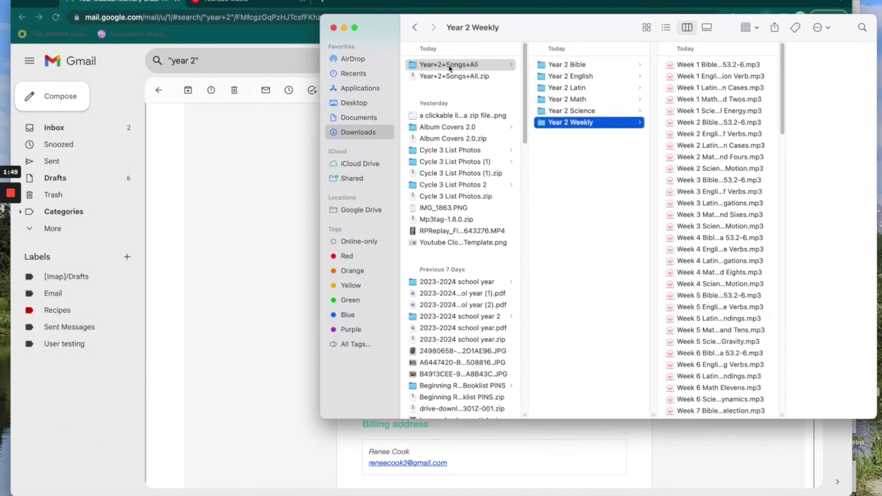
pyautogui.moveTo(320, 104); pyautogui.dragTo(520, 76)
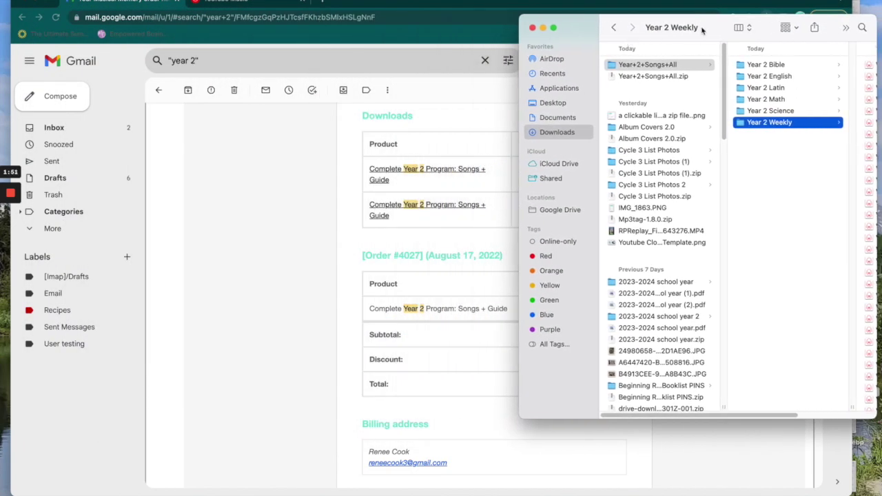
# - Place the Finder window beside a narrowed browser window and switch the browser from Gmail to YouTube Music
pyautogui.moveTo(702, 27); pyautogui.dragTo(660, 29)
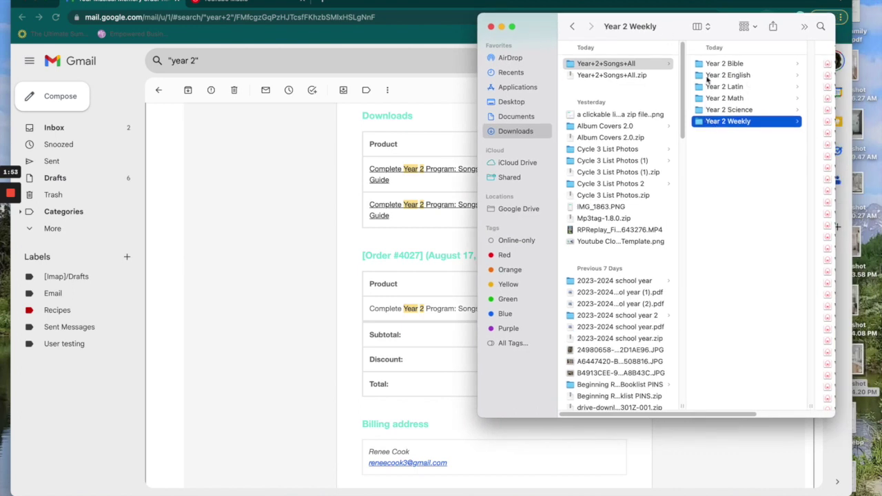
pyautogui.click(464, 90)
pyautogui.moveTo(852, 83); pyautogui.dragTo(591, 92)
pyautogui.click(255, 4)
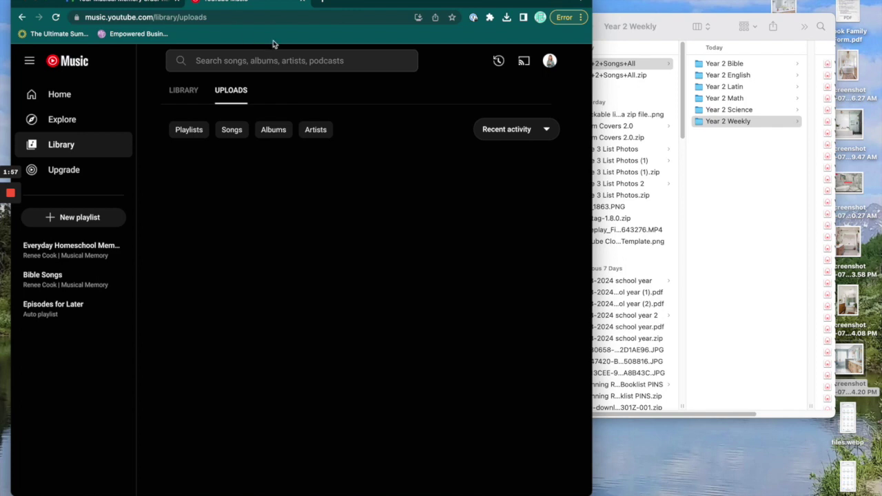
# - Go to the YouTube Music home page, check the account menu for the Upload music option, and return to the library
pyautogui.click(244, 15)
pyautogui.click(250, 14)
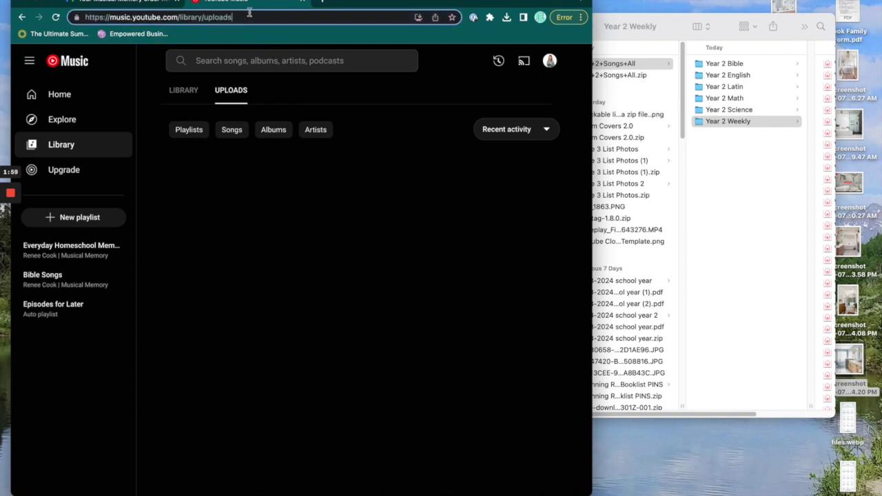
pyautogui.click(72, 61)
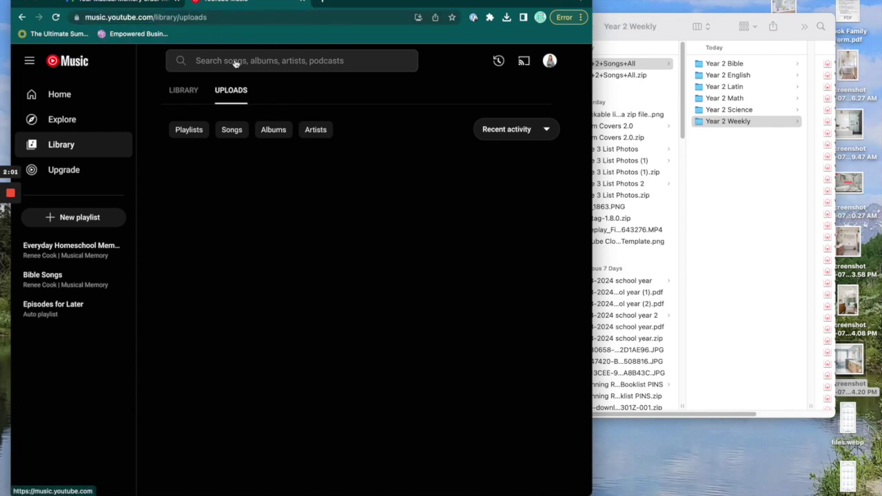
pyautogui.click(551, 62)
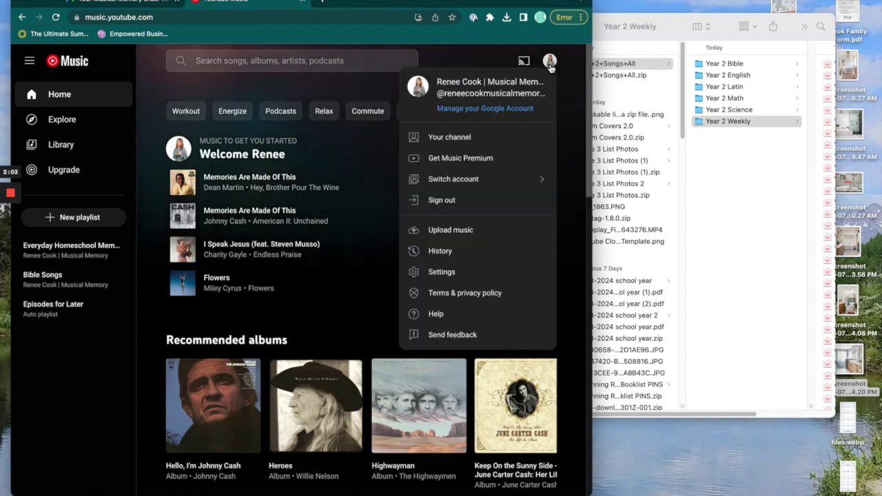
pyautogui.click(550, 64)
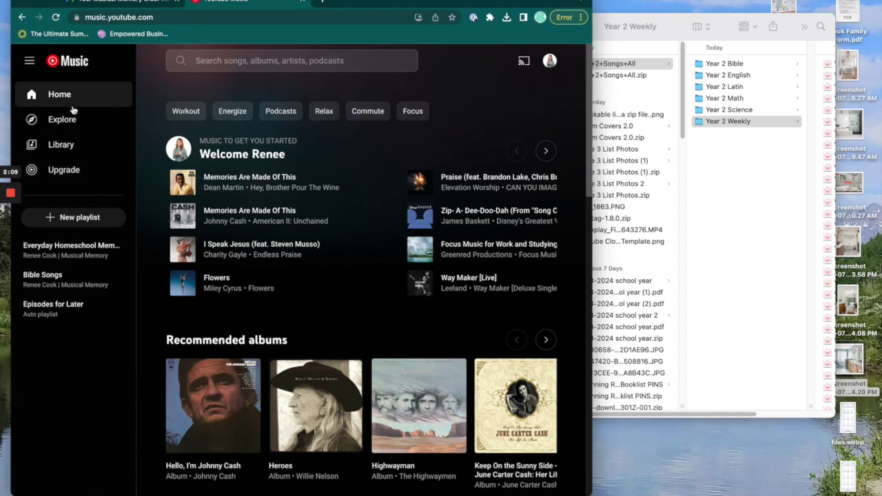
pyautogui.click(77, 154)
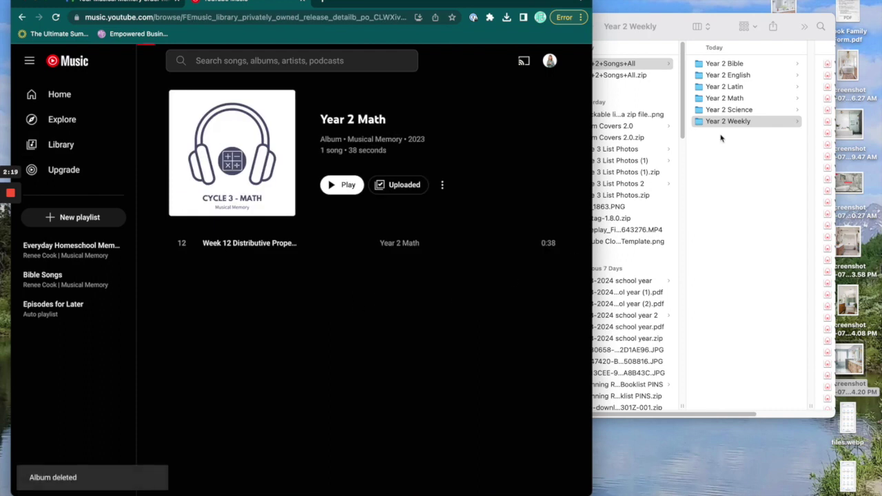
# - Open the Year 2 Math folder in Finder and try to upload it to YouTube Music
pyautogui.click(743, 129)
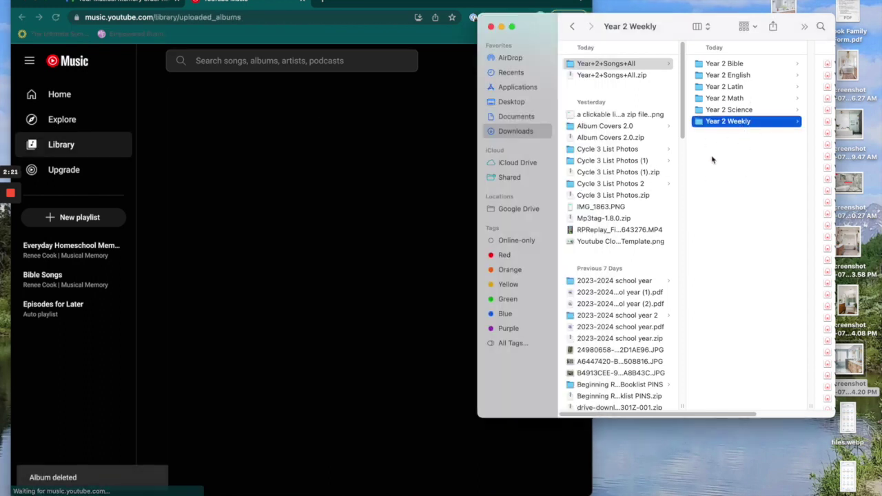
pyautogui.click(734, 100)
pyautogui.moveTo(648, 105); pyautogui.dragTo(323, 193)
pyautogui.click(262, 7)
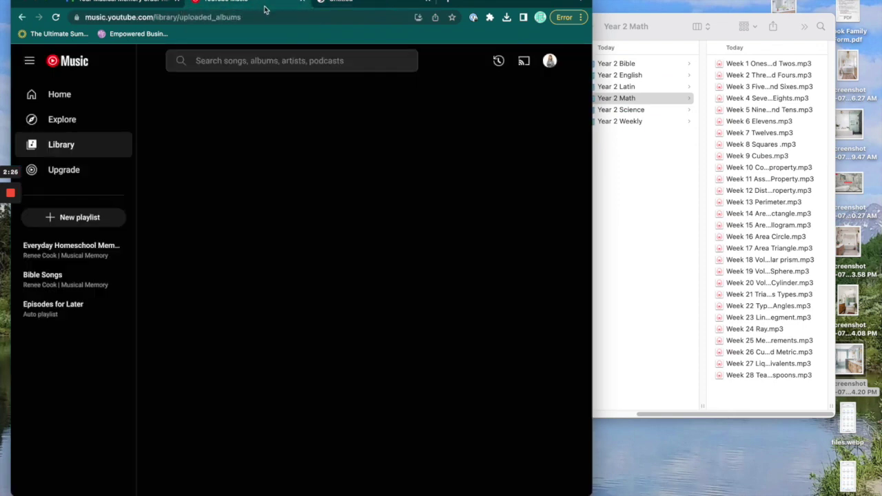
# - Upload the Year 2 Math folder to the Uploads section of the YouTube Music library and go to the library
pyautogui.click(77, 152)
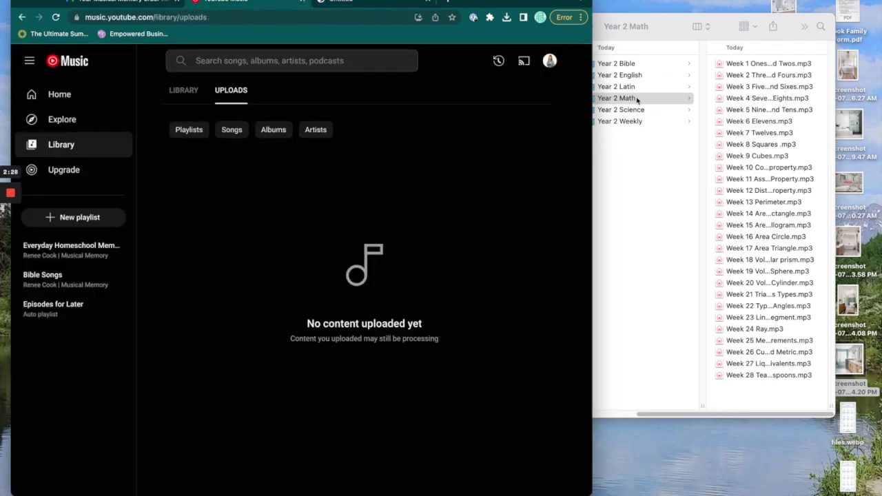
pyautogui.moveTo(638, 100); pyautogui.dragTo(350, 265)
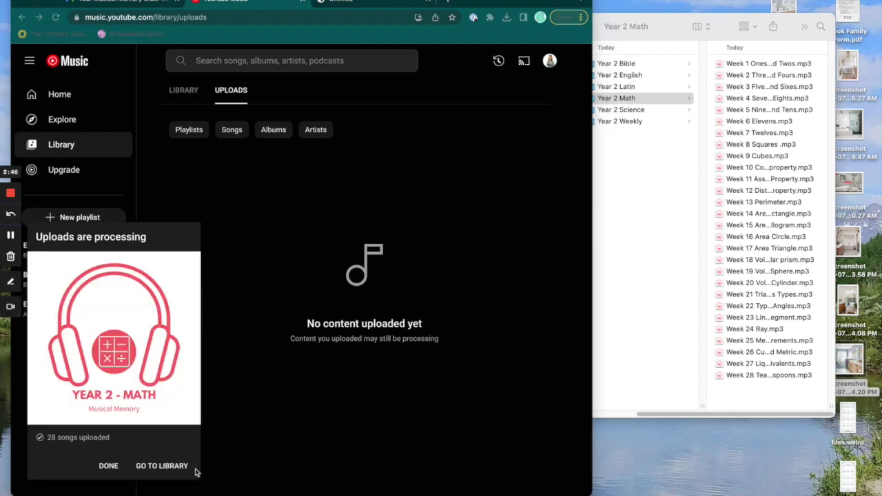
pyautogui.click(161, 467)
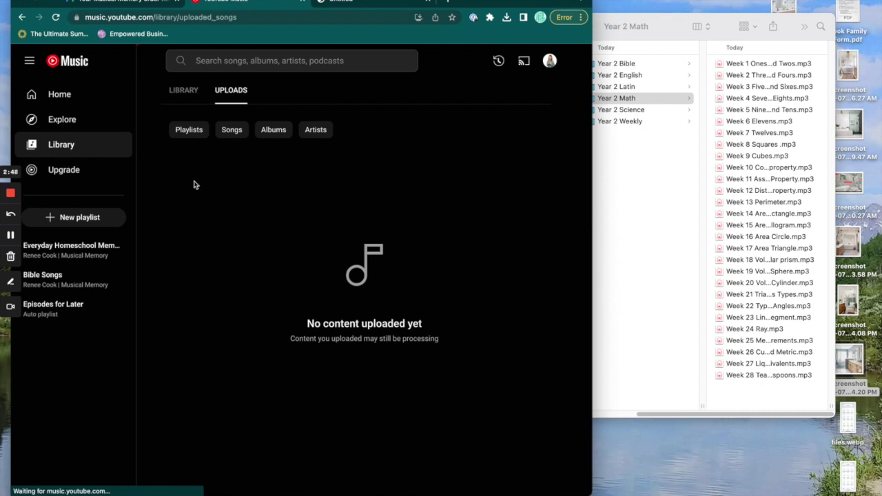
# - Look through the Library and Uploads sections for the Year 2 Math album, trying the Albums and Playlists filters
pyautogui.click(184, 91)
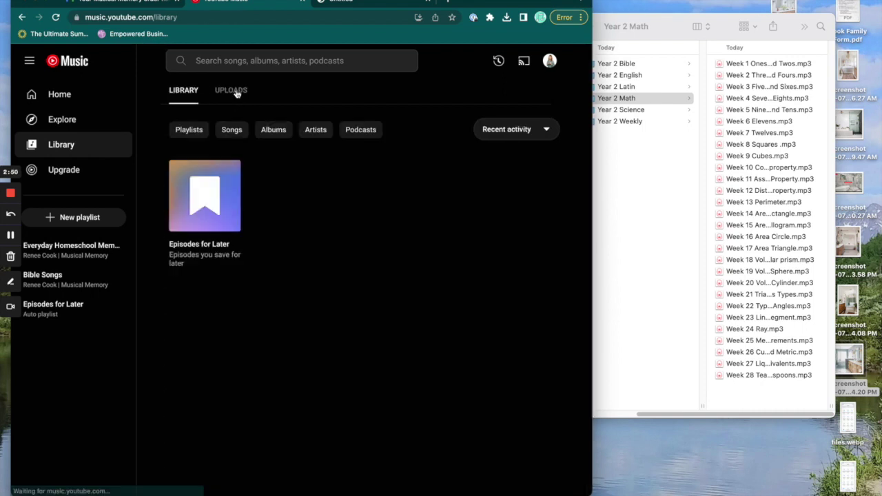
pyautogui.click(273, 129)
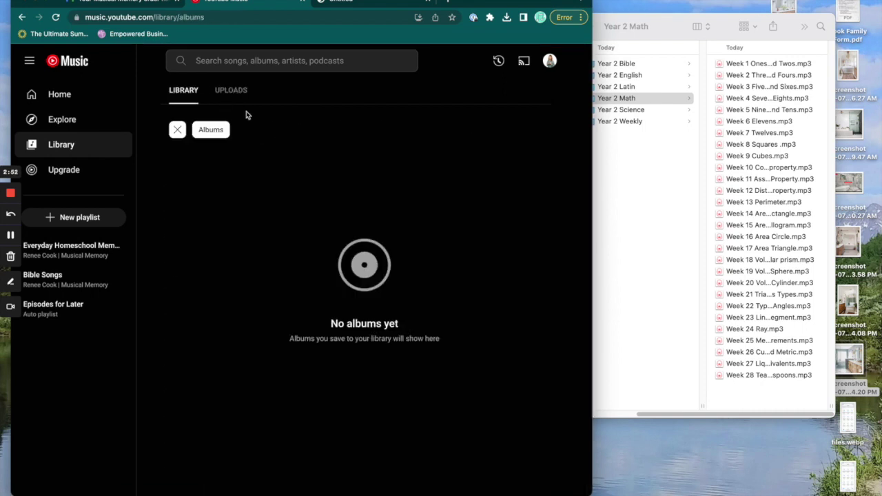
pyautogui.click(198, 97)
pyautogui.click(230, 91)
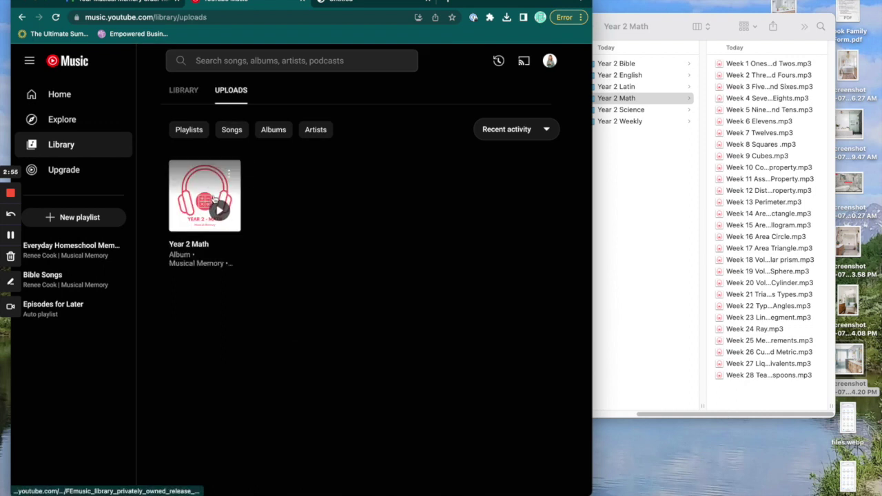
pyautogui.click(273, 129)
pyautogui.click(178, 130)
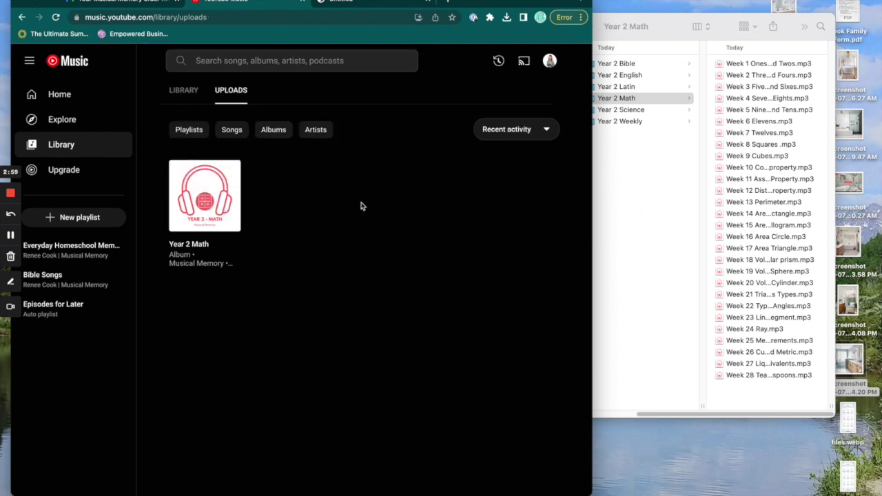
pyautogui.click(192, 133)
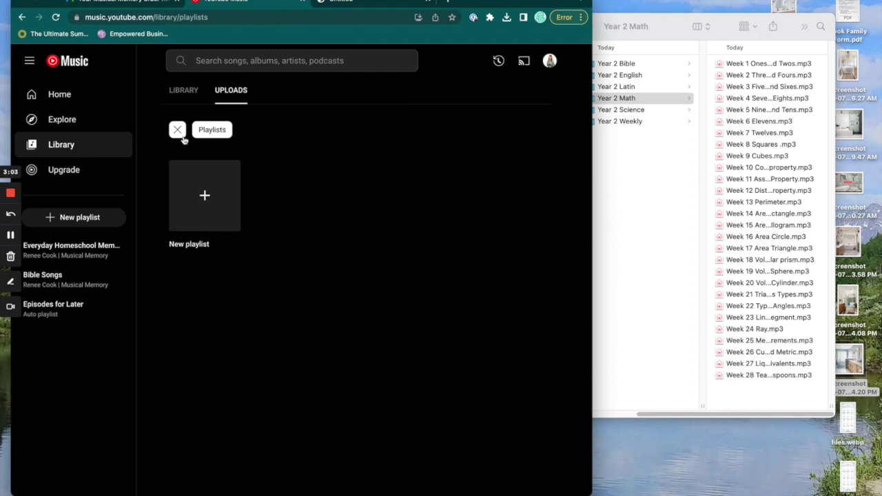
pyautogui.click(182, 135)
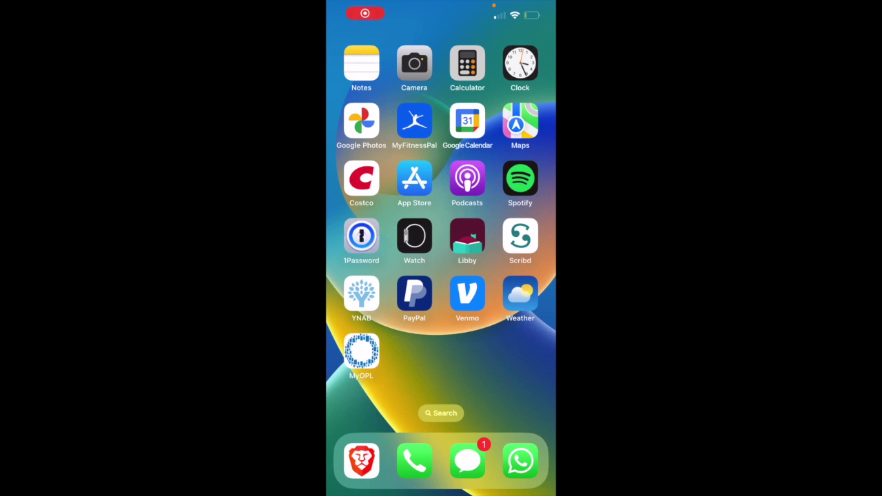
# - Open YouTube Music on the phone and check the Uploads view options and the signed-in account
pyautogui.click(440, 413)
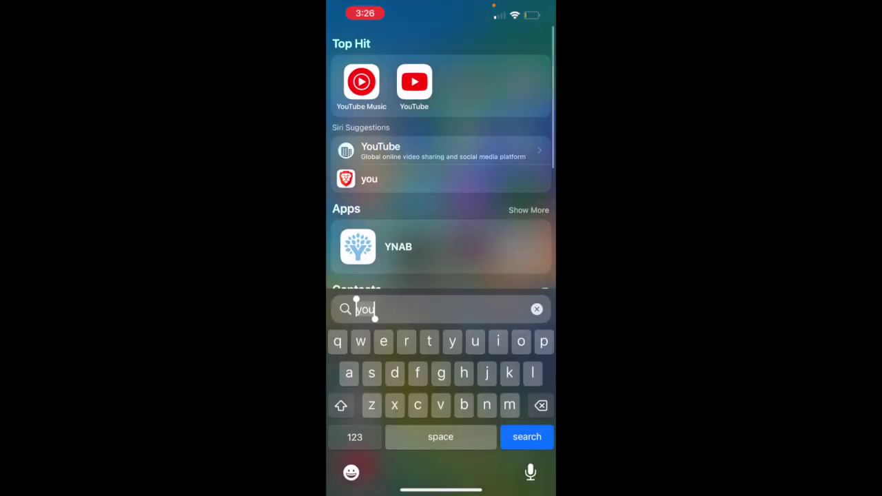
pyautogui.click(361, 81)
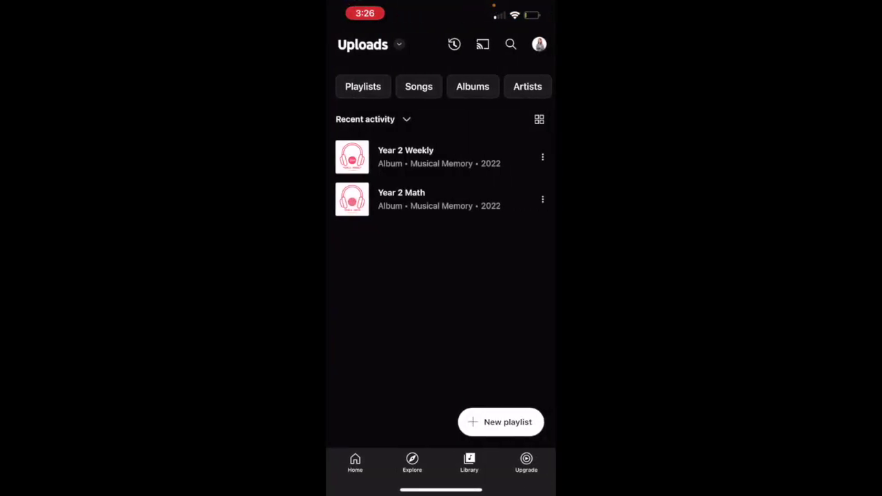
pyautogui.click(368, 44)
pyautogui.click(534, 372)
pyautogui.click(539, 44)
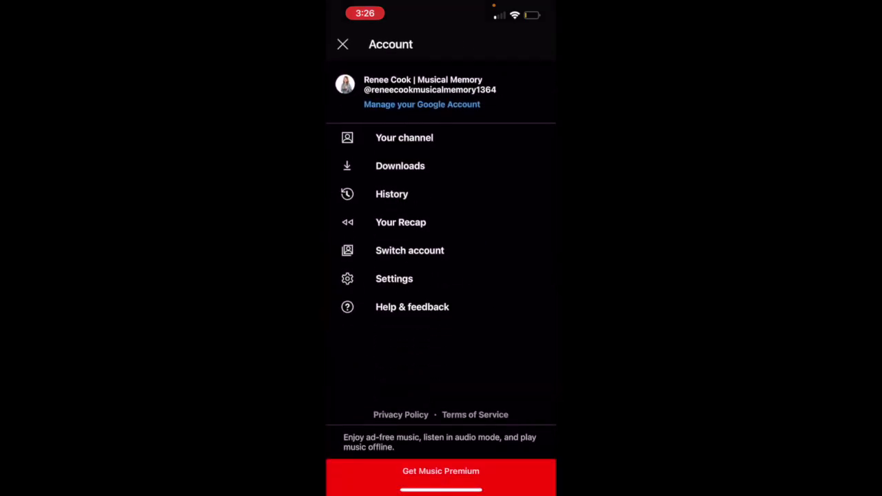
pyautogui.click(342, 44)
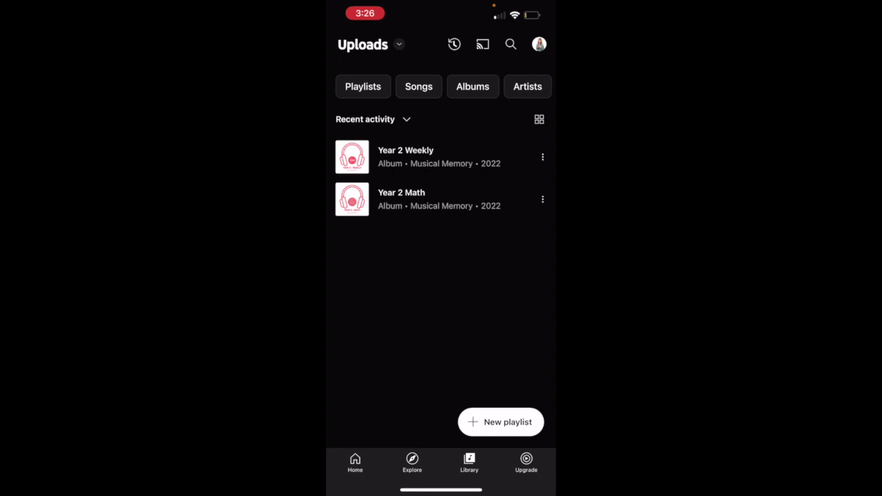
# - Switch the phone's music list to the Library view and back to Uploads
pyautogui.click(368, 45)
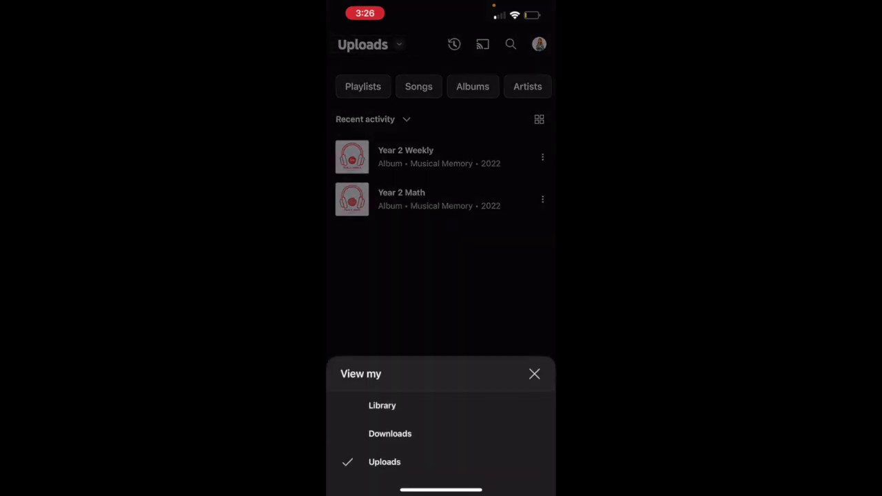
pyautogui.click(386, 404)
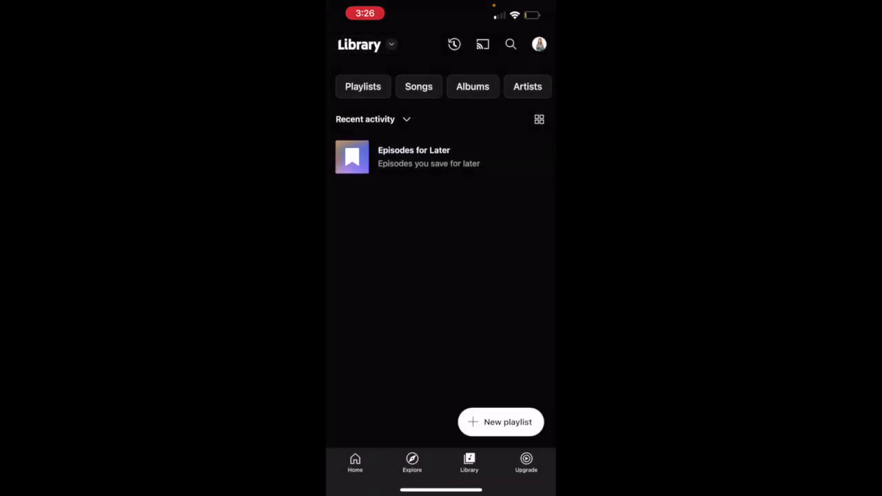
pyautogui.click(363, 44)
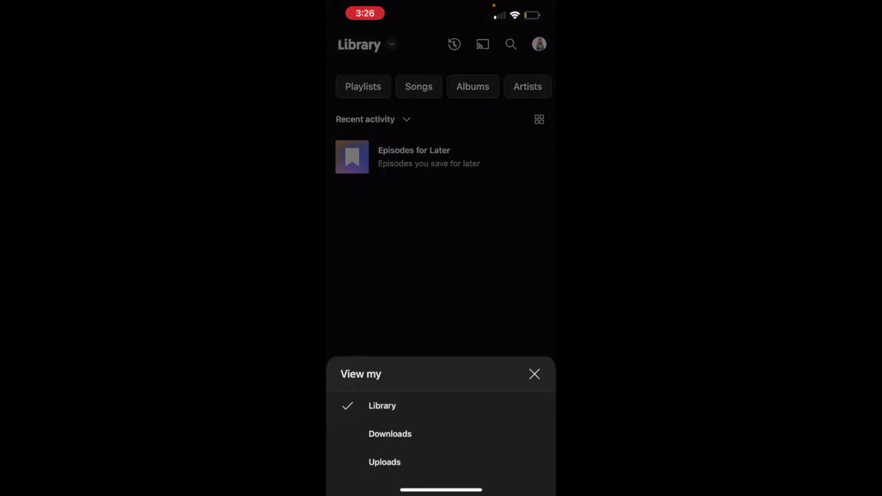
pyautogui.click(383, 471)
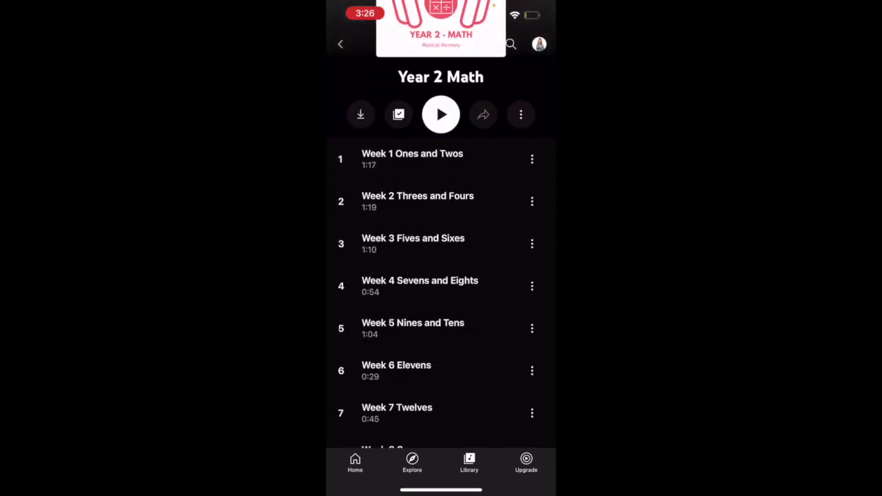
# - Download the Year 2 Math album to the phone
pyautogui.scroll(3, 441, 276)
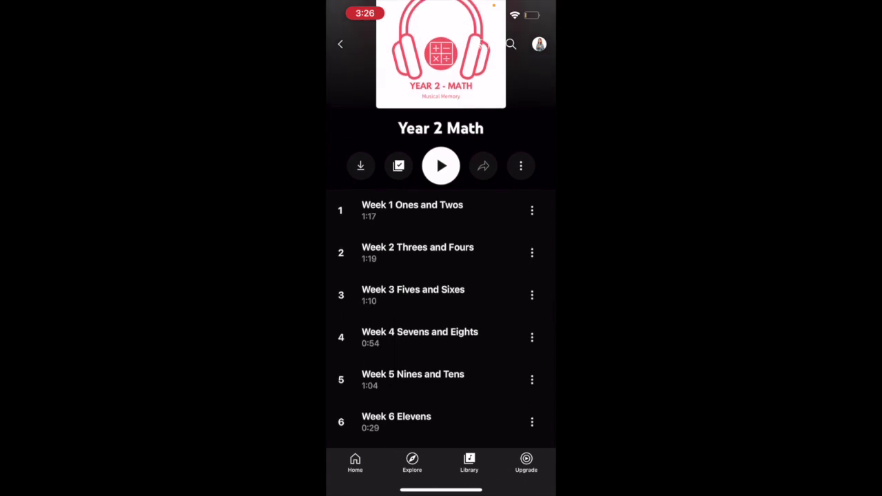
pyautogui.click(361, 166)
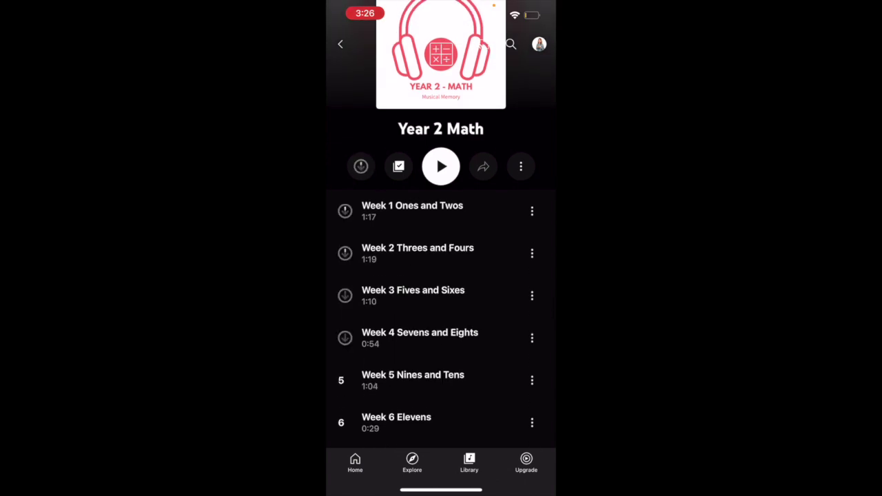